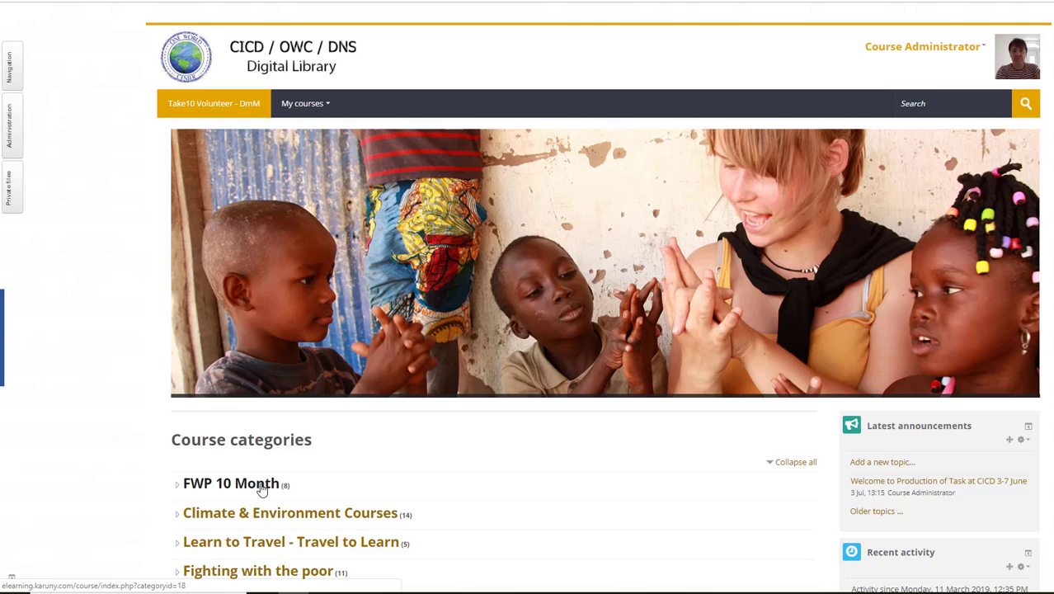
- Open the Period 3 - Humana People to People course under FWP 10 Month and browse its sections
left_click(261, 483)
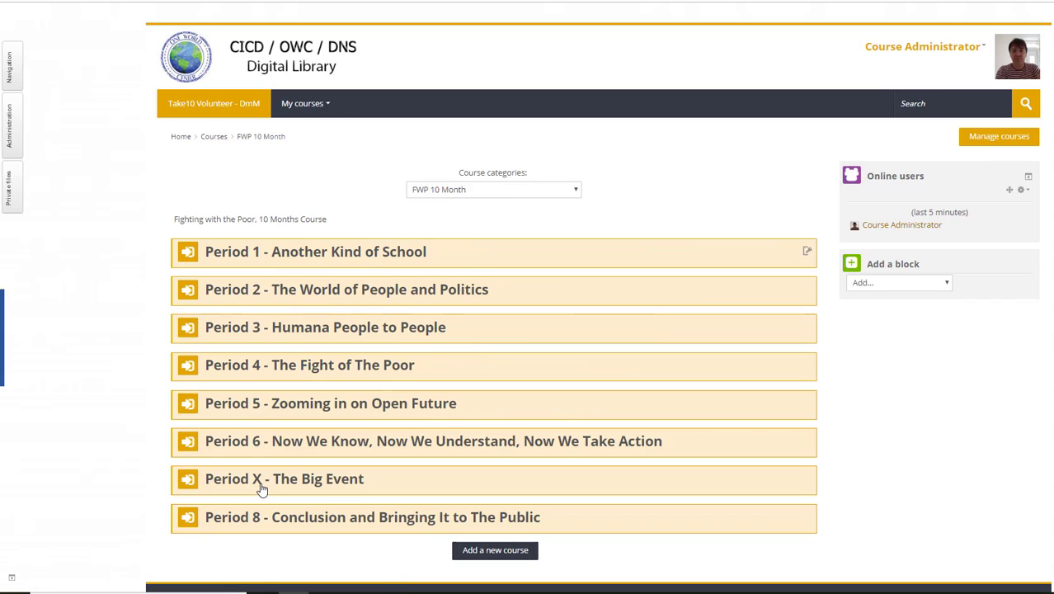
left_click(295, 334)
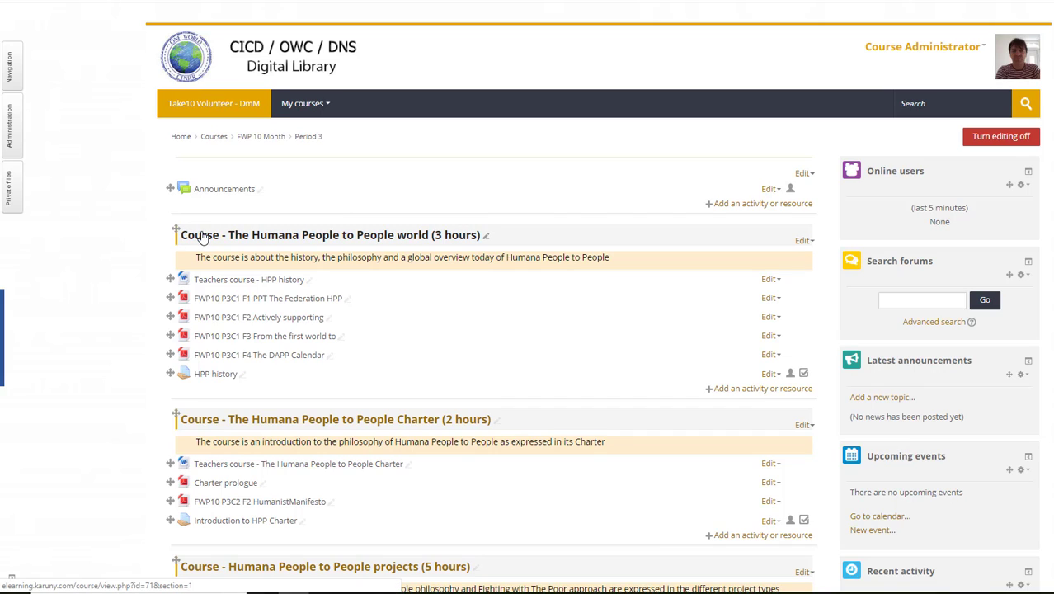
scroll(202, 239, "down", 15)
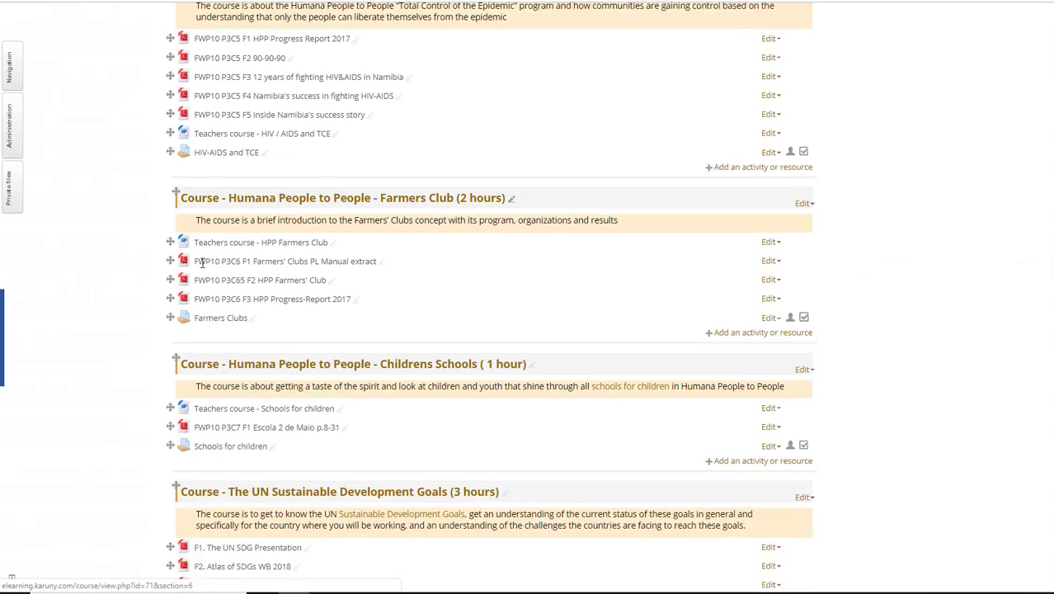
scroll(202, 262, "down", 10)
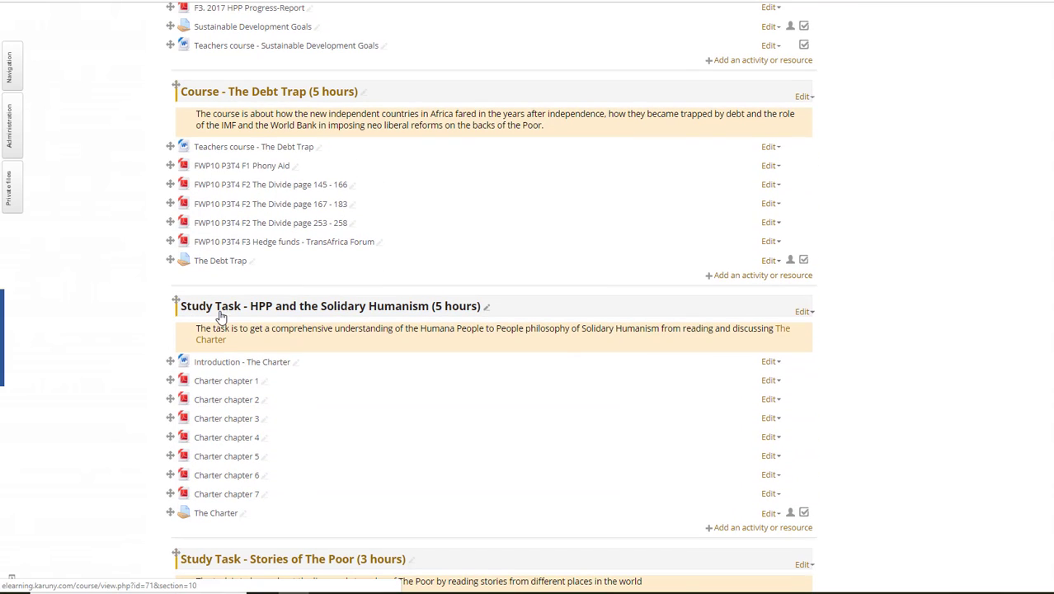
scroll(220, 315, "down", 7)
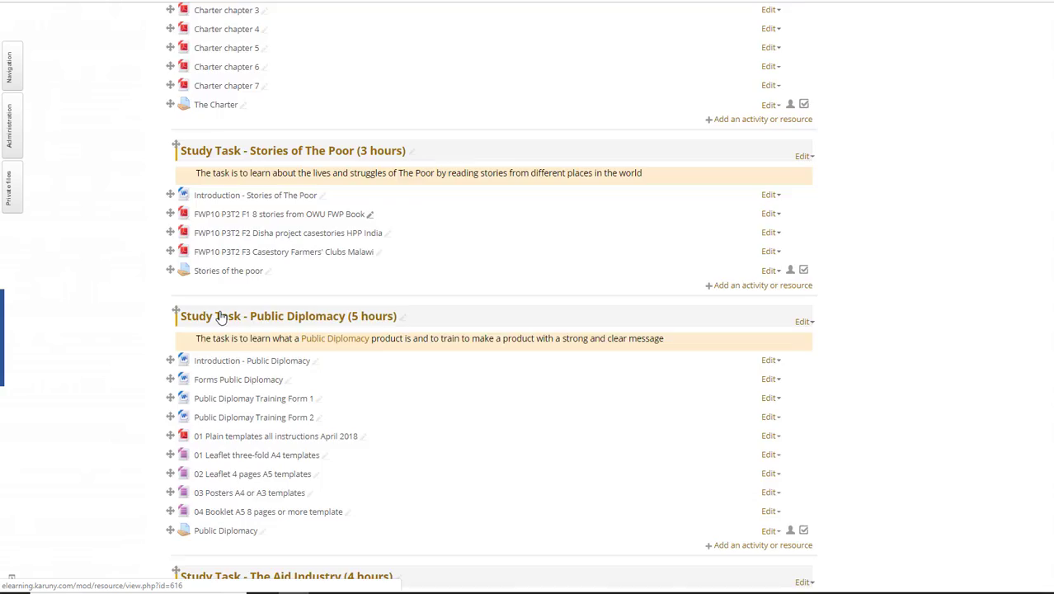
scroll(220, 316, "down", 8)
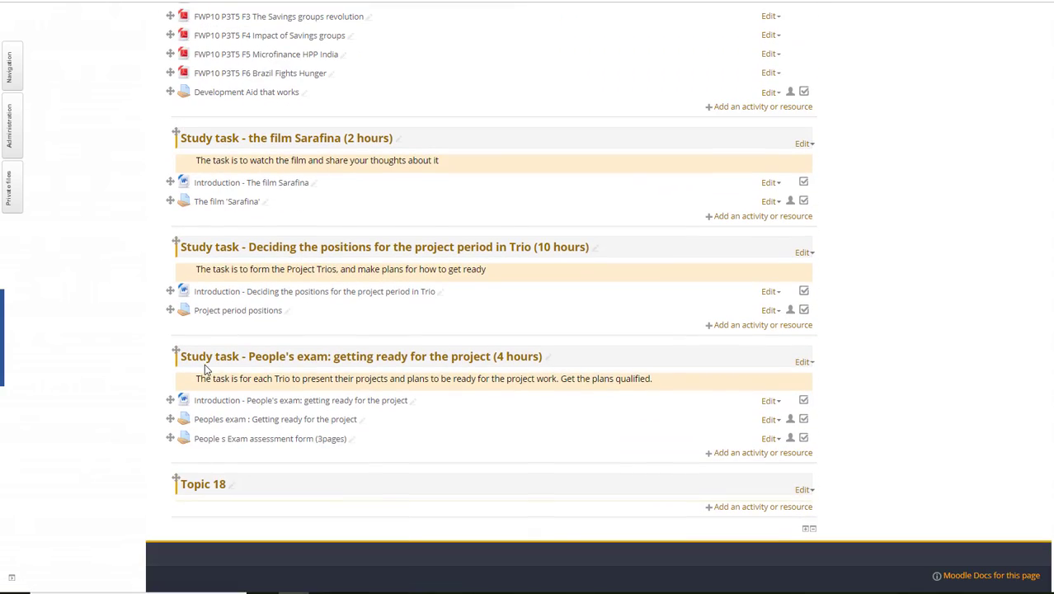
scroll(206, 368, "up", 5)
scroll(206, 369, "up", 20)
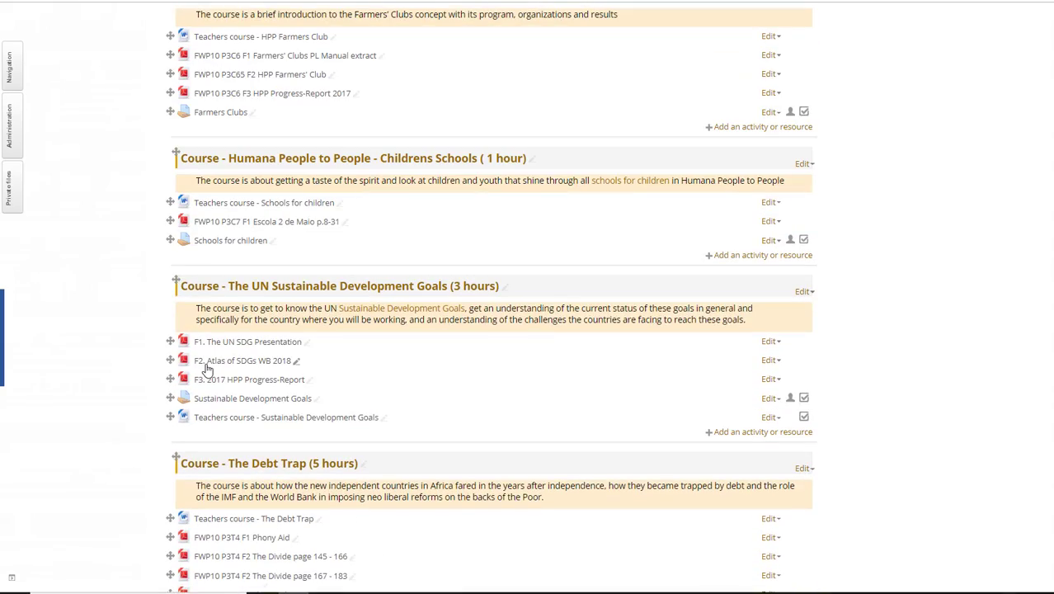
scroll(206, 368, "up", 10)
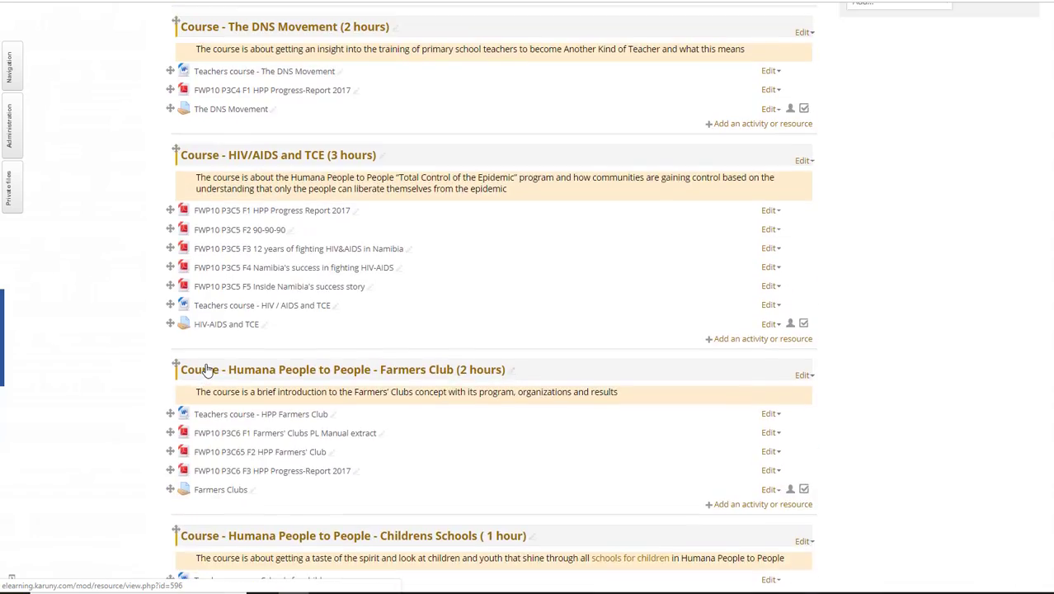
scroll(206, 370, "up", 4)
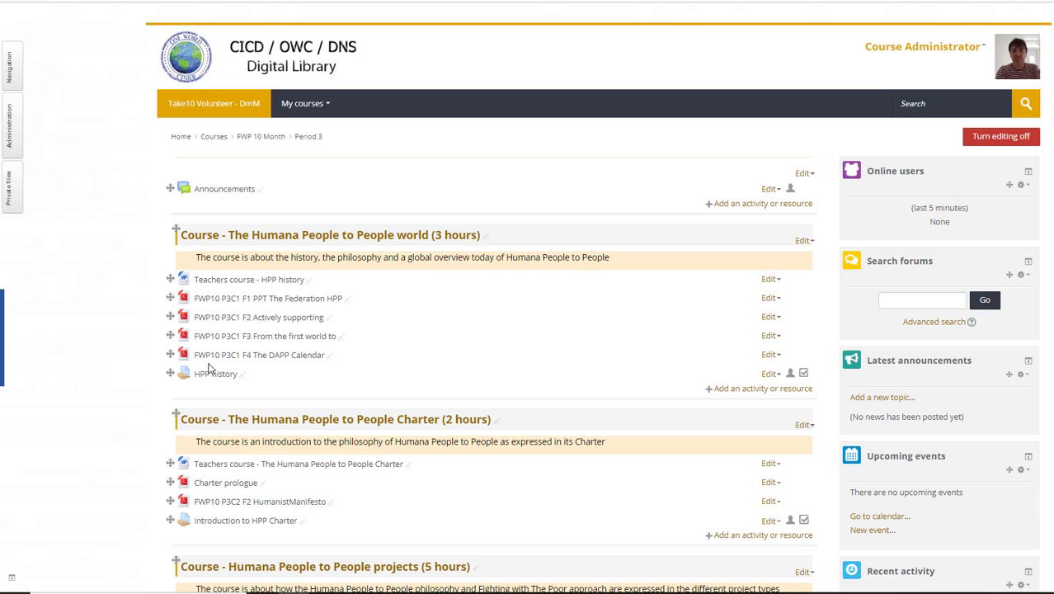
left_click(258, 137)
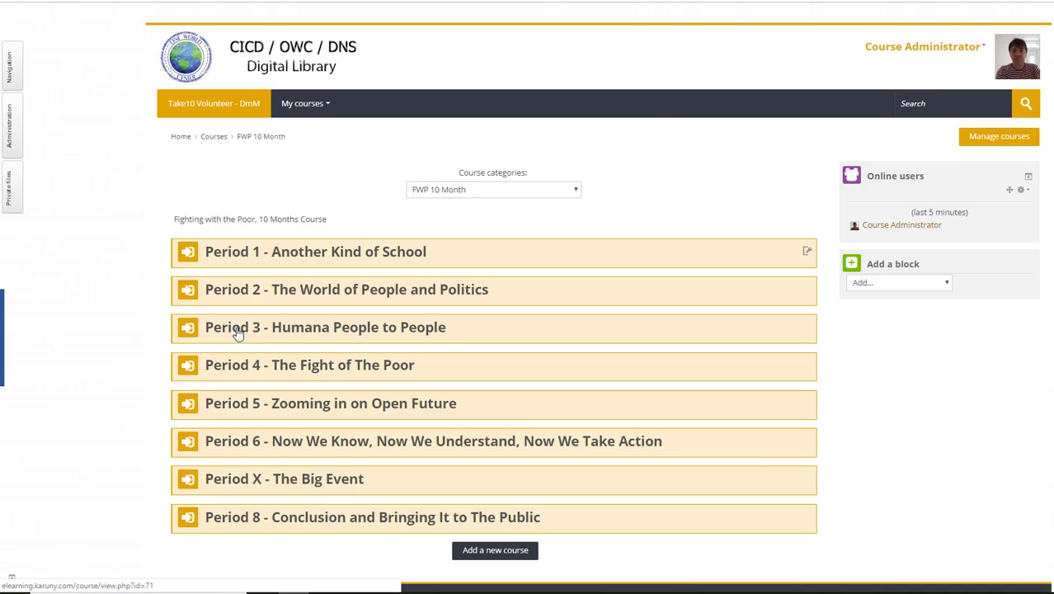
left_click(236, 329)
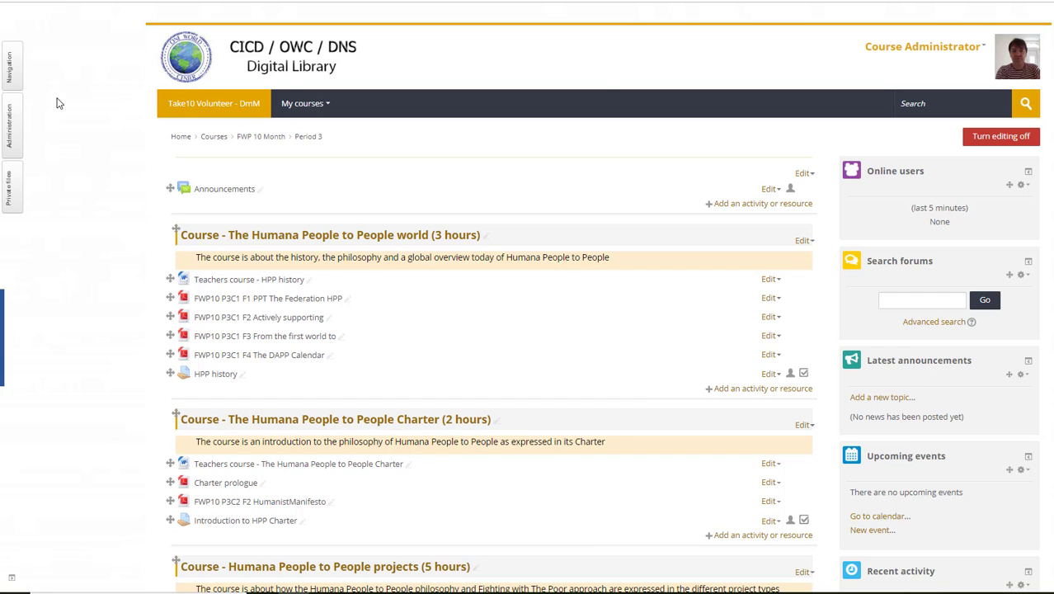
- Open Gradebook setup for Period 3 from the course Administration panel
left_click(10, 130)
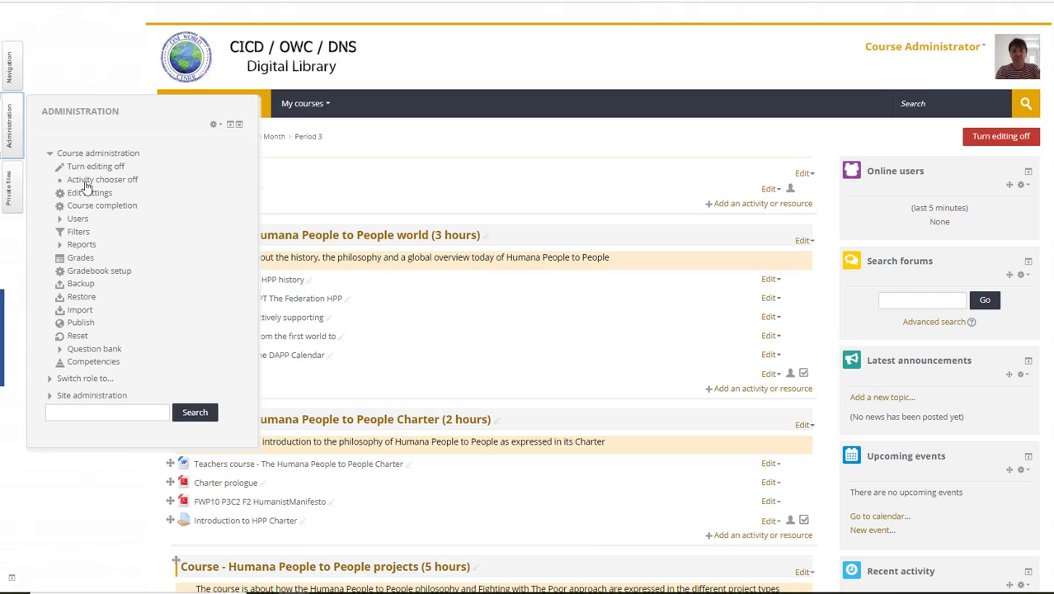
left_click(83, 274)
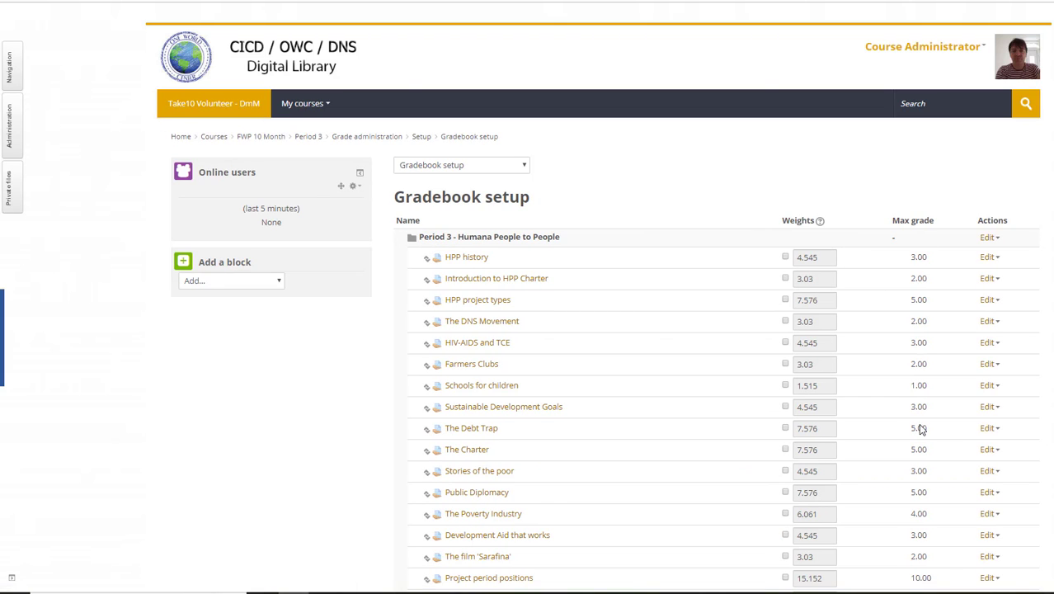
scroll(468, 429, "down", 3)
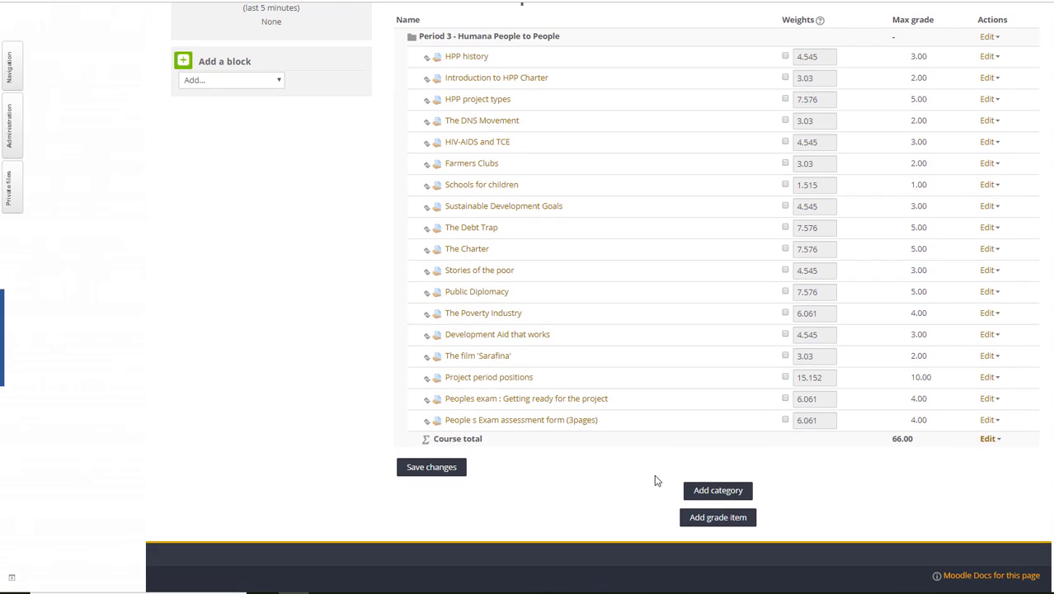
- Create a grade category named Studies, save it, and return to gradebook setup
left_click(727, 493)
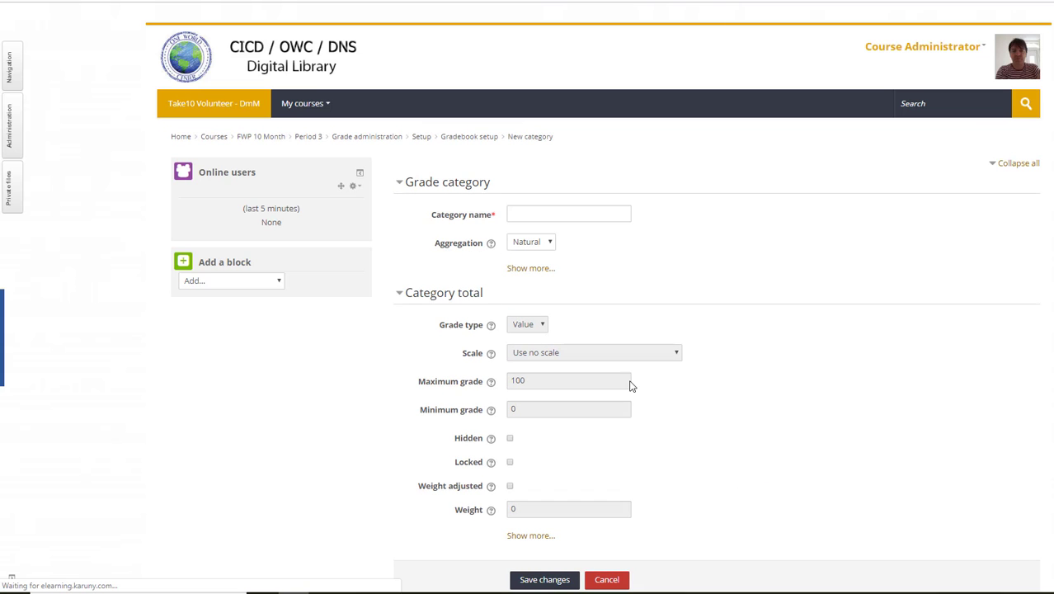
left_click(529, 214)
left_click(531, 215)
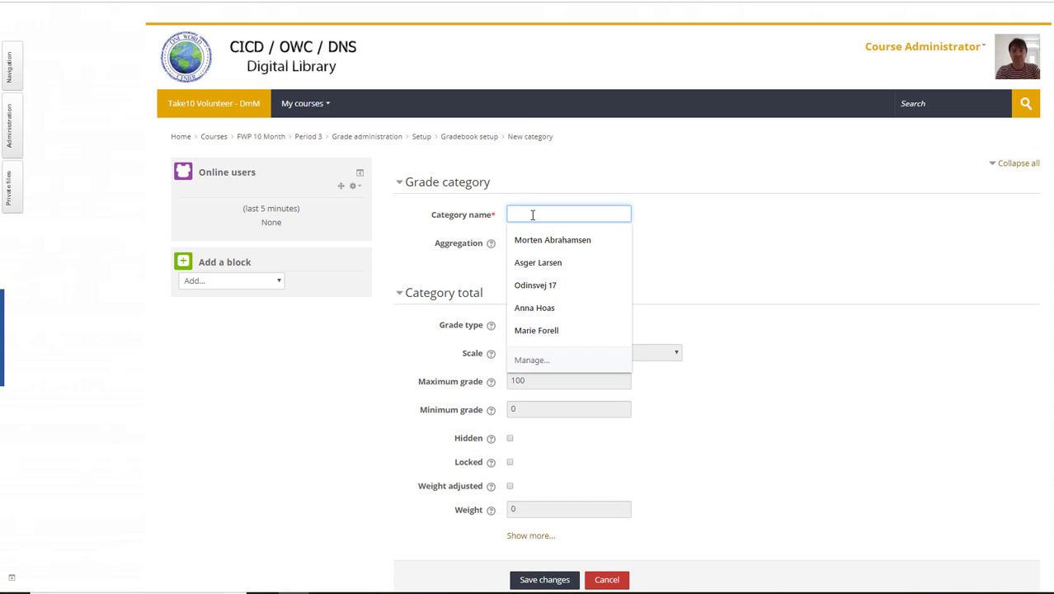
type("Studies")
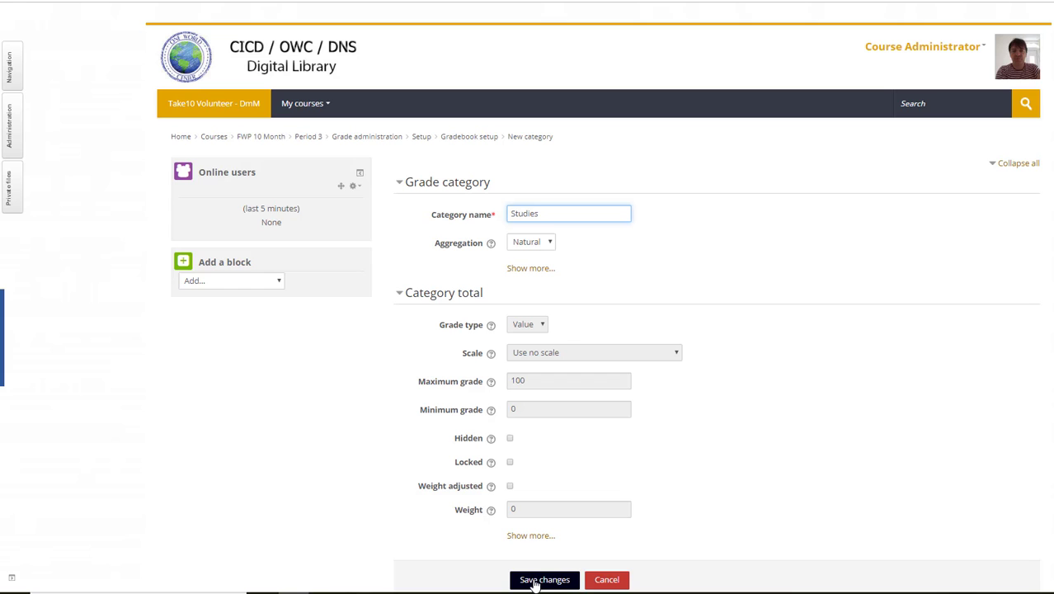
left_click(534, 581)
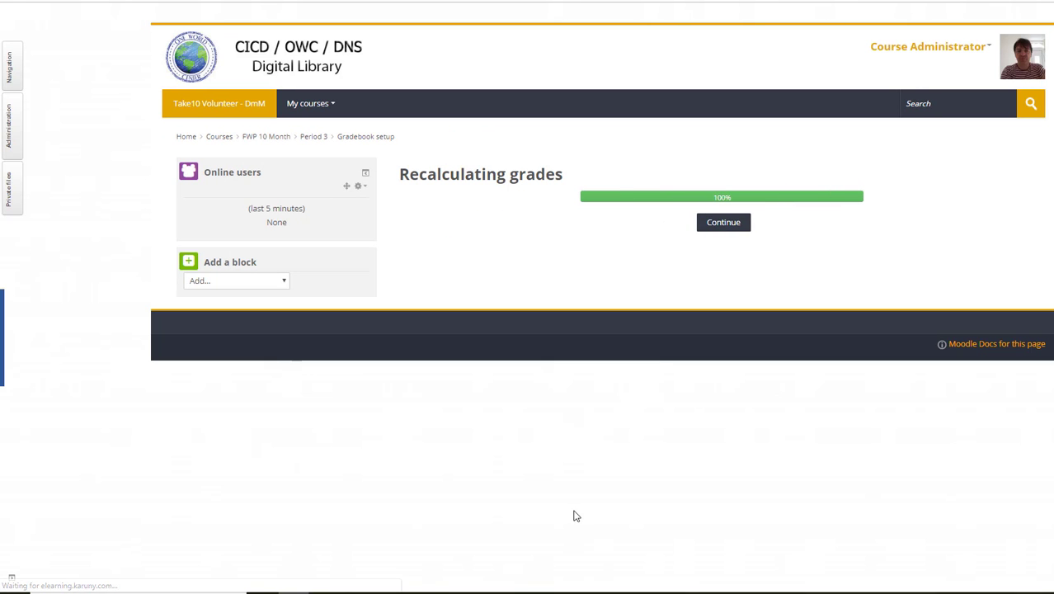
left_click(720, 222)
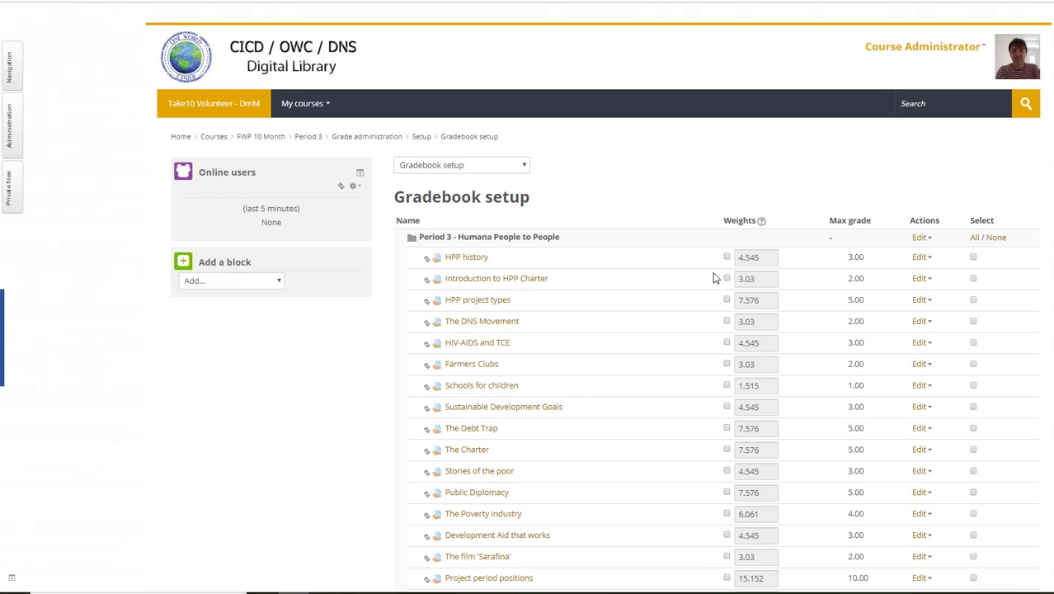
scroll(667, 464, "down", 3)
- Add a Courses grade category and return to gradebook setup
left_click(711, 489)
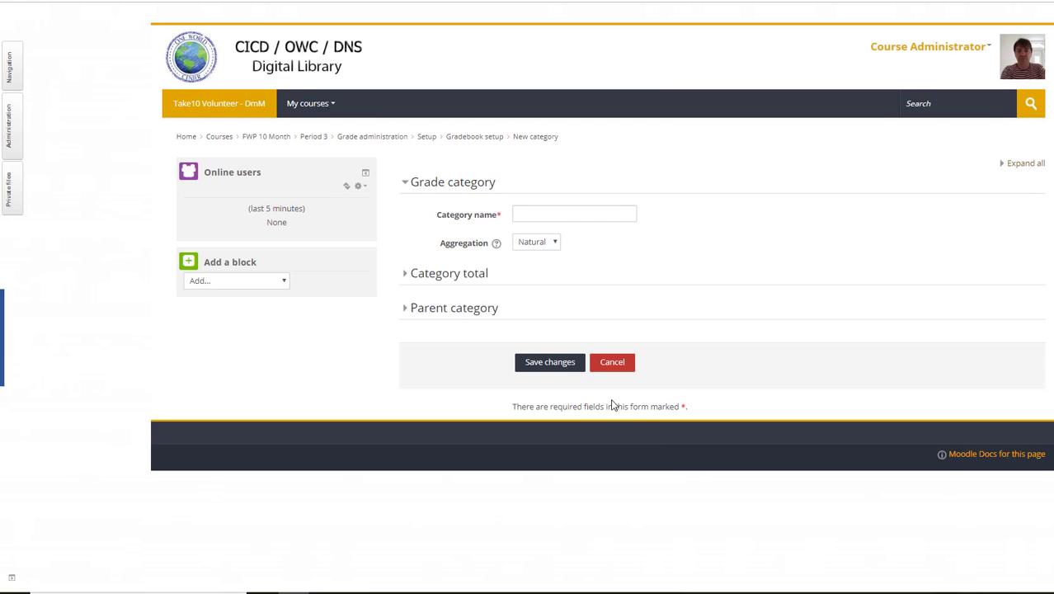
left_click(522, 217)
type("Courses")
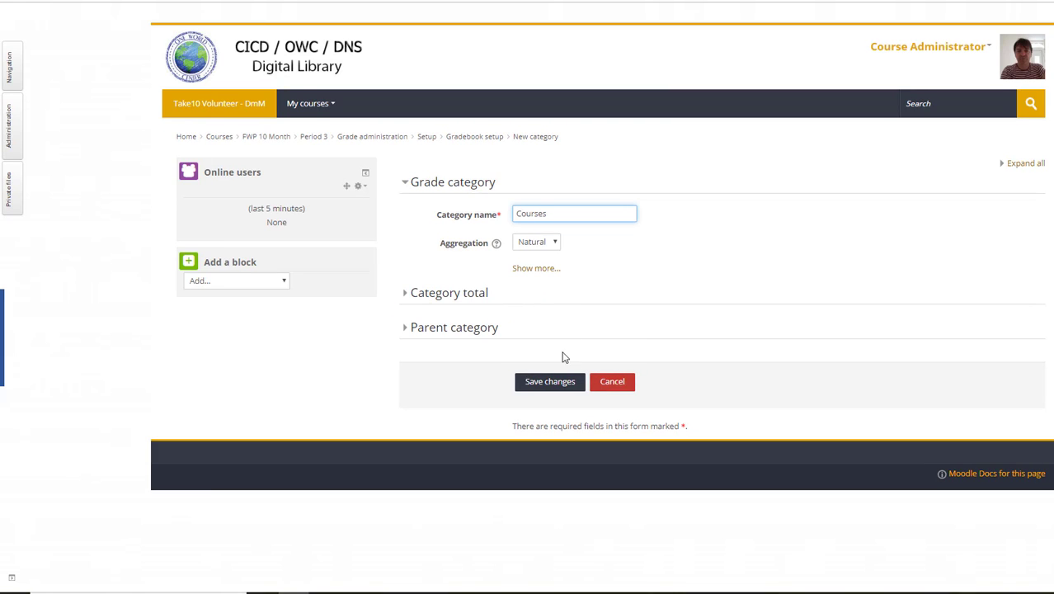
left_click(555, 382)
left_click(710, 234)
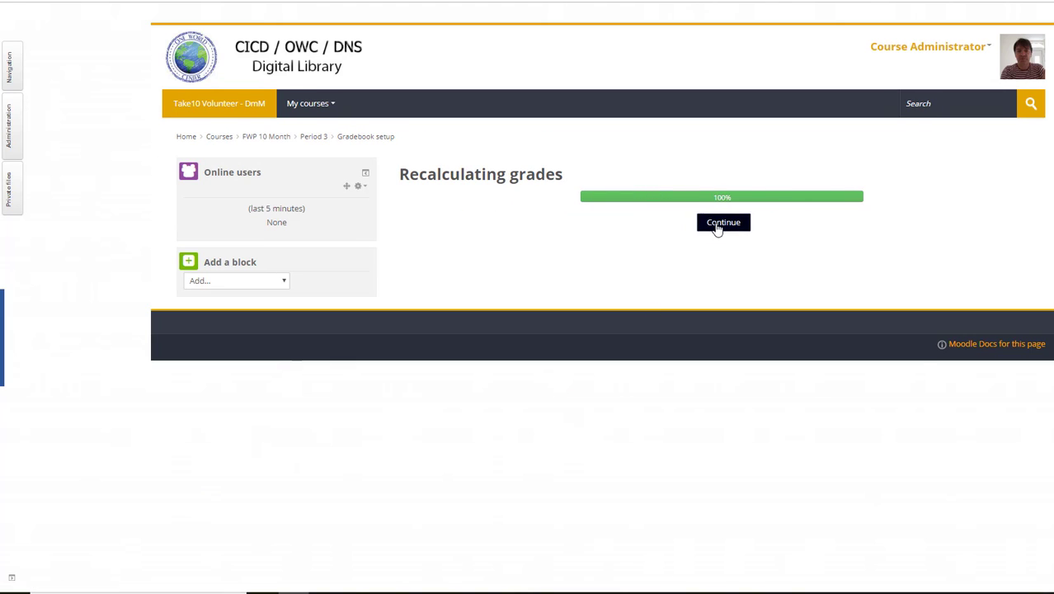
scroll(607, 448, "down", 10)
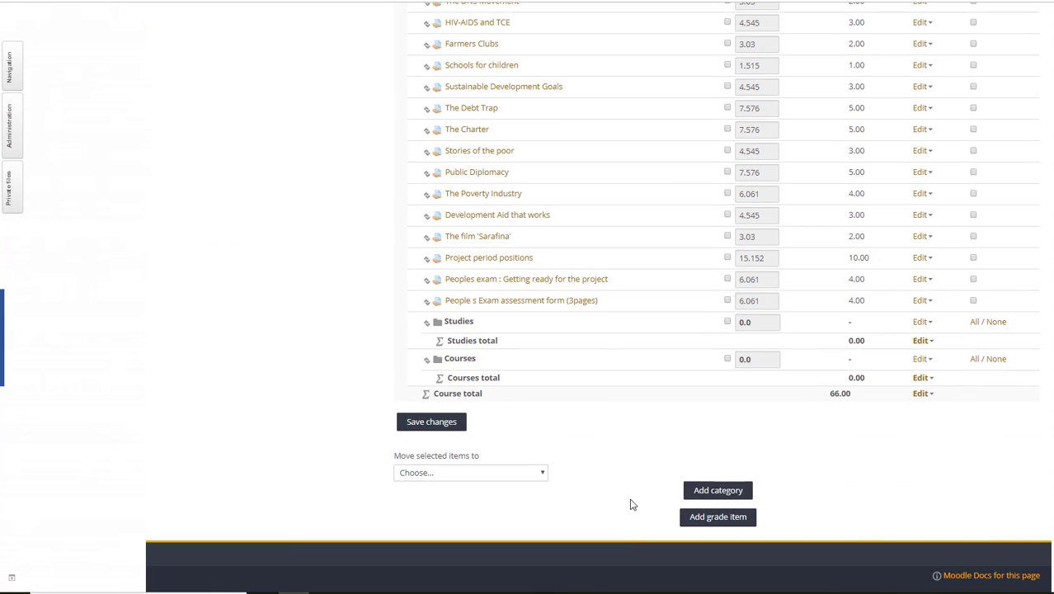
- Add an Experience grade category and save it
left_click(703, 492)
left_click(518, 216)
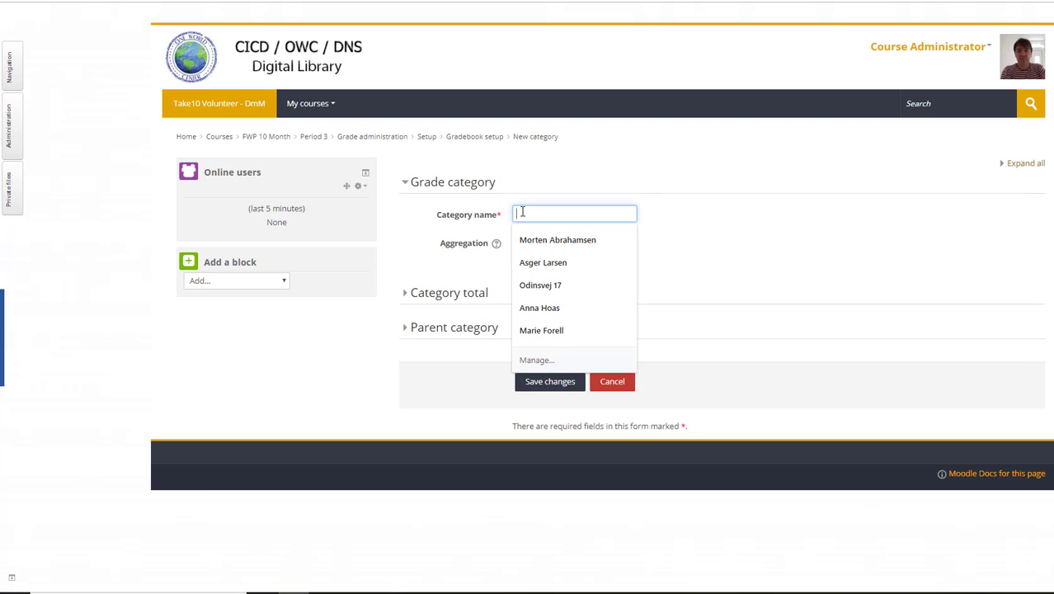
type("Experiences")
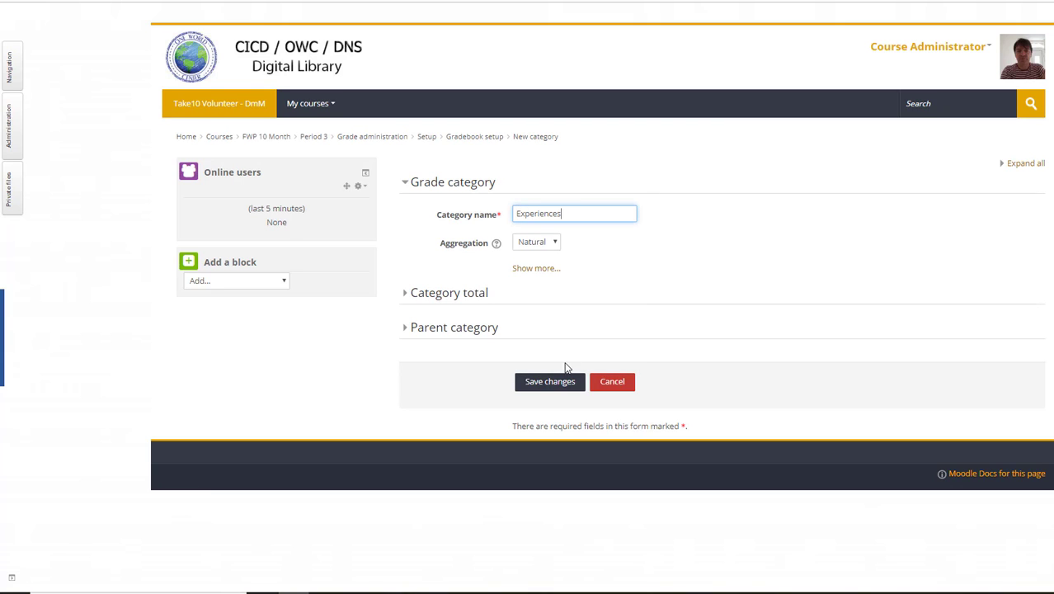
left_click(551, 383)
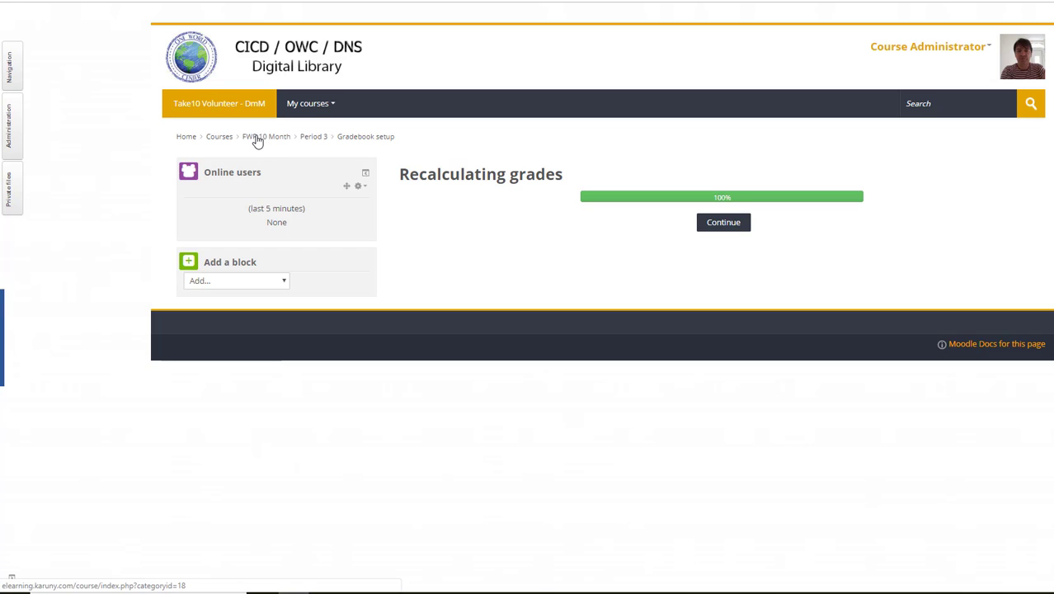
- Return to the Period 3 - Humana People to People course page via the FWP 10 Month breadcrumb
left_click(713, 227)
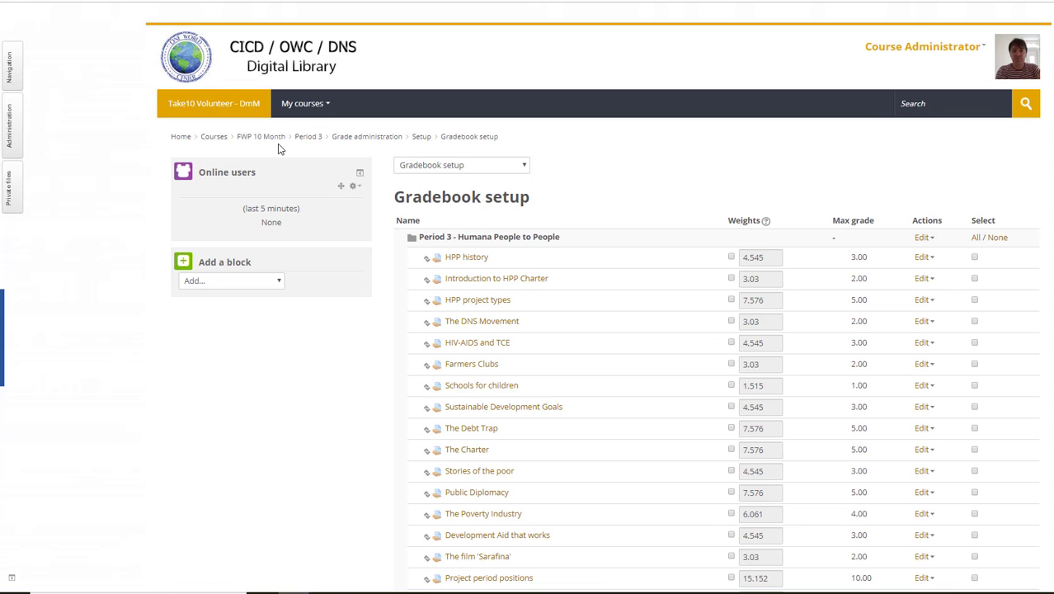
left_click(267, 138)
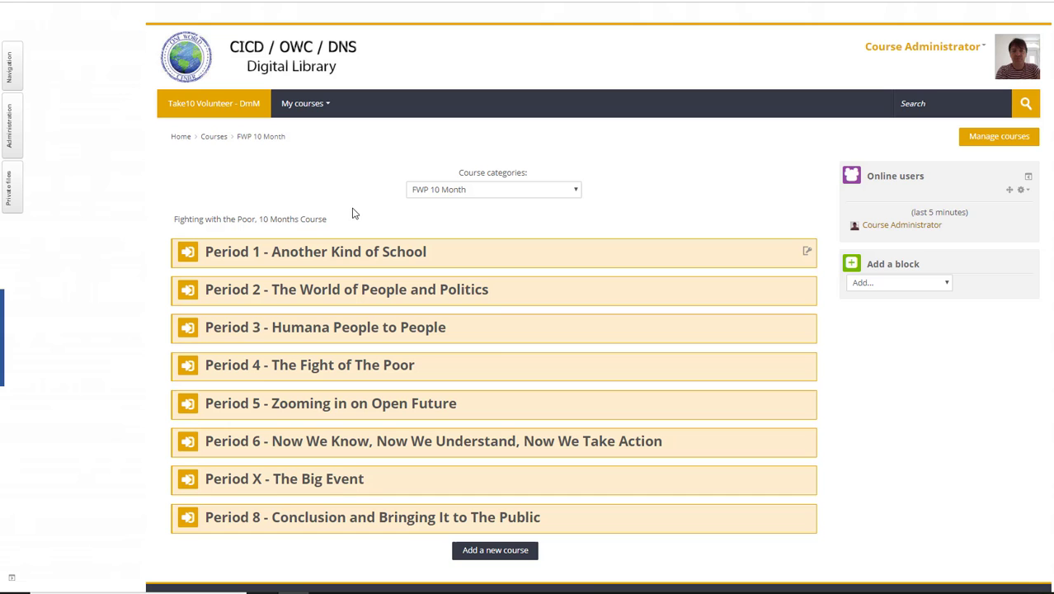
left_click(300, 332)
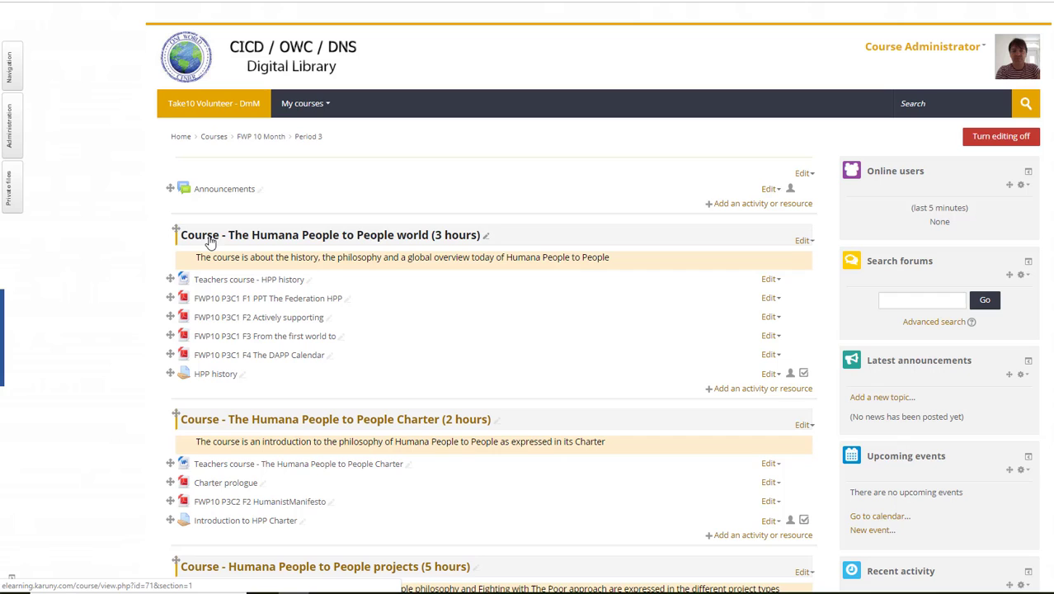
- Set the HPP history assignment's grade category to Courses and save it
left_click(768, 373)
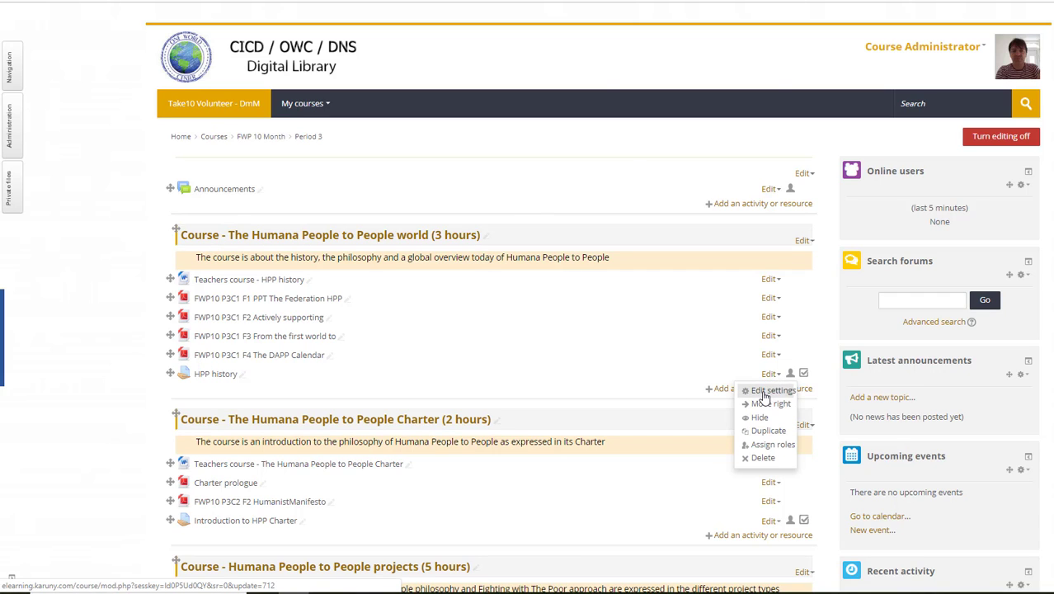
left_click(765, 392)
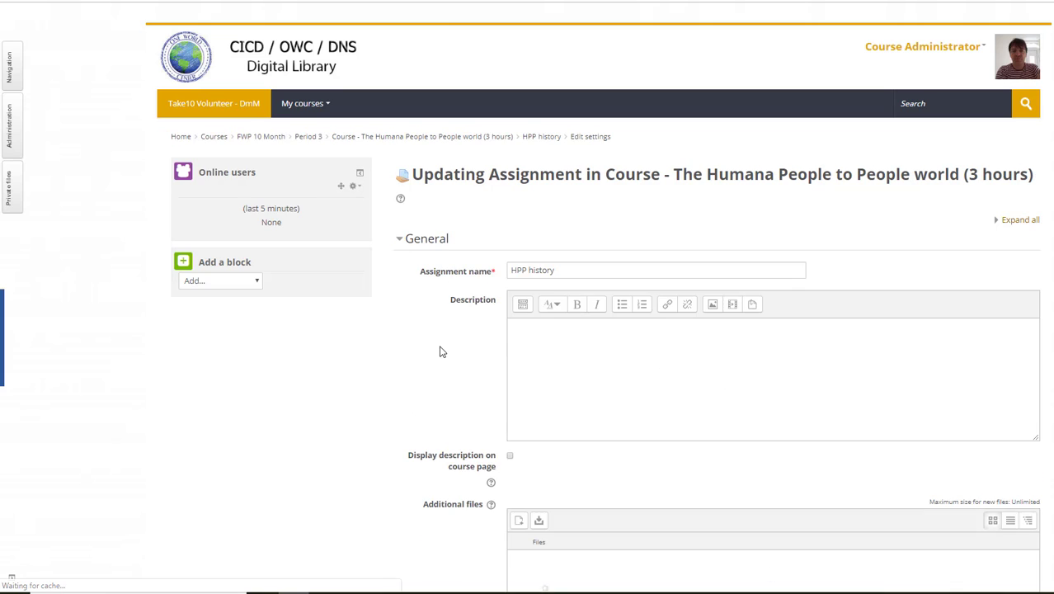
scroll(440, 350, "down", 8)
scroll(440, 350, "down", 2)
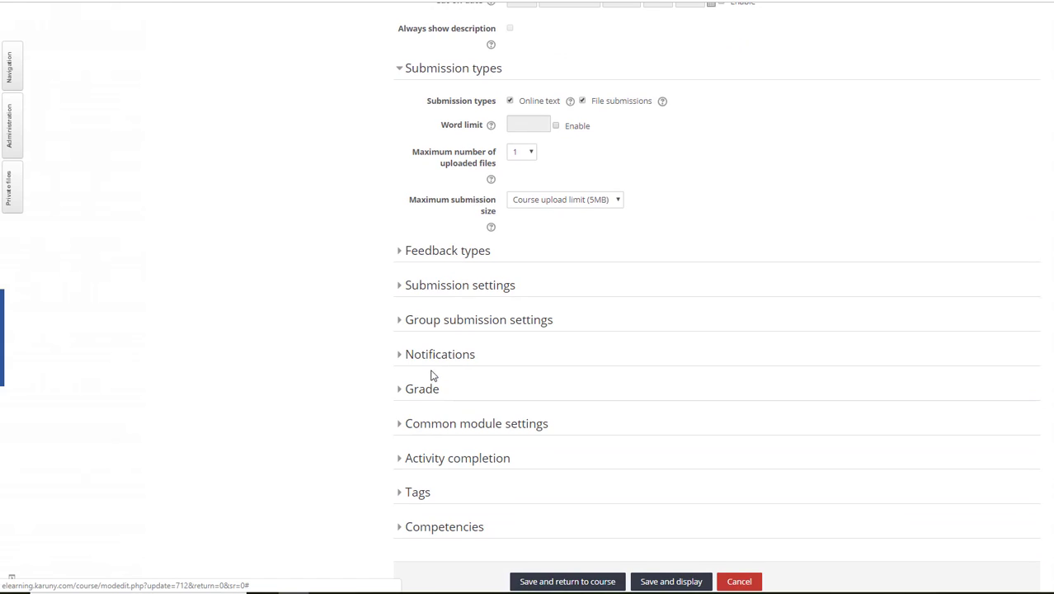
left_click(406, 390)
scroll(508, 444, "down", 1)
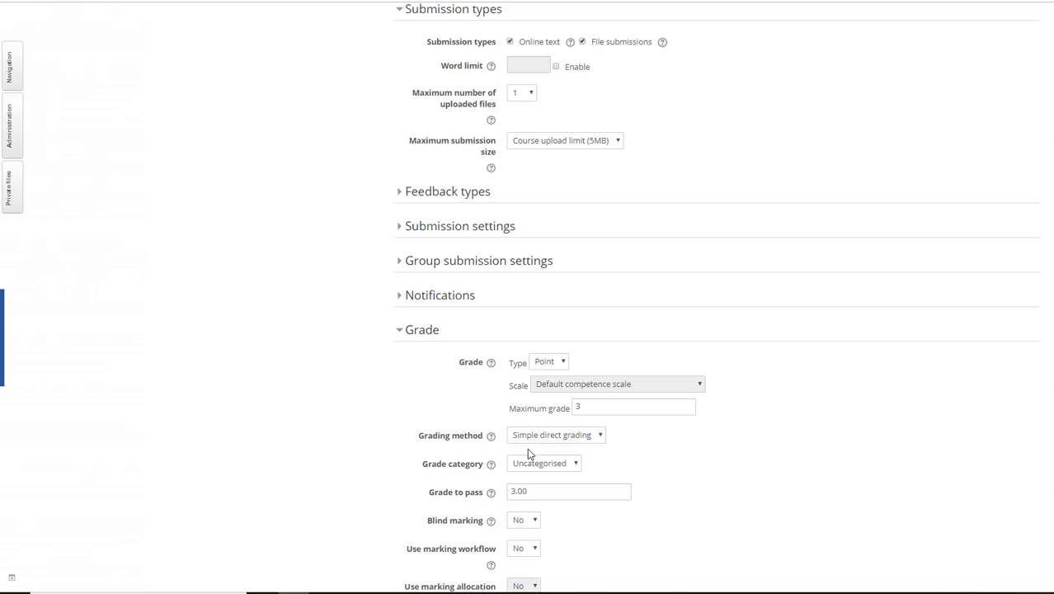
left_click(575, 460)
left_click(550, 487)
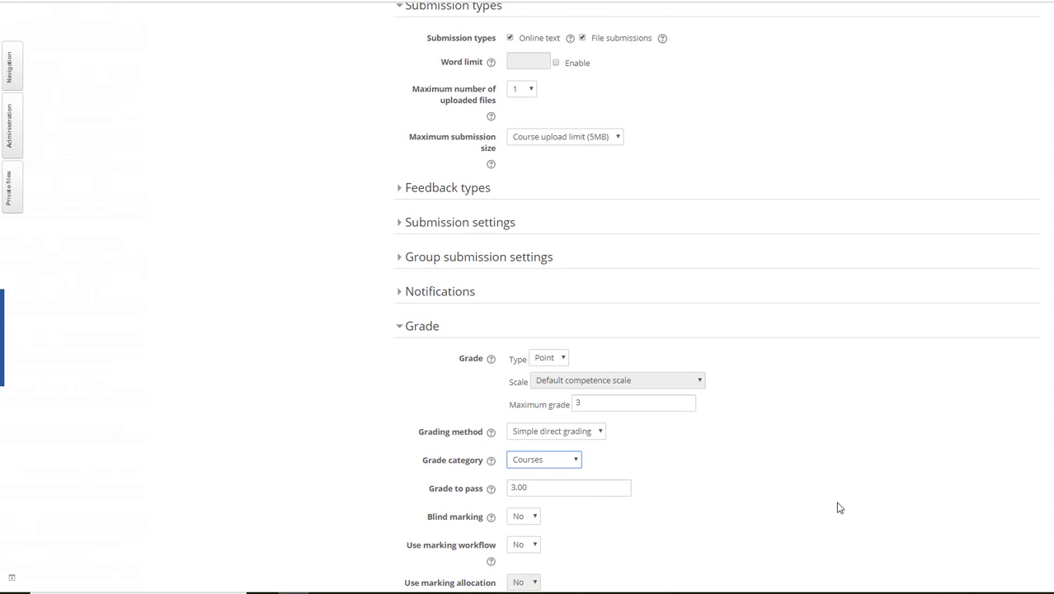
scroll(838, 507, "down", 5)
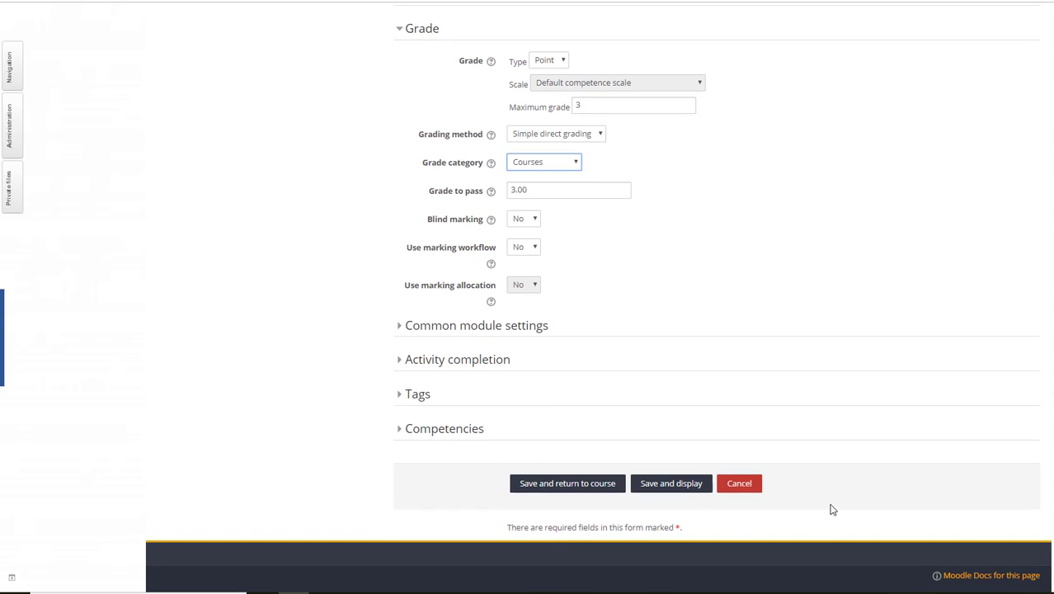
left_click(567, 483)
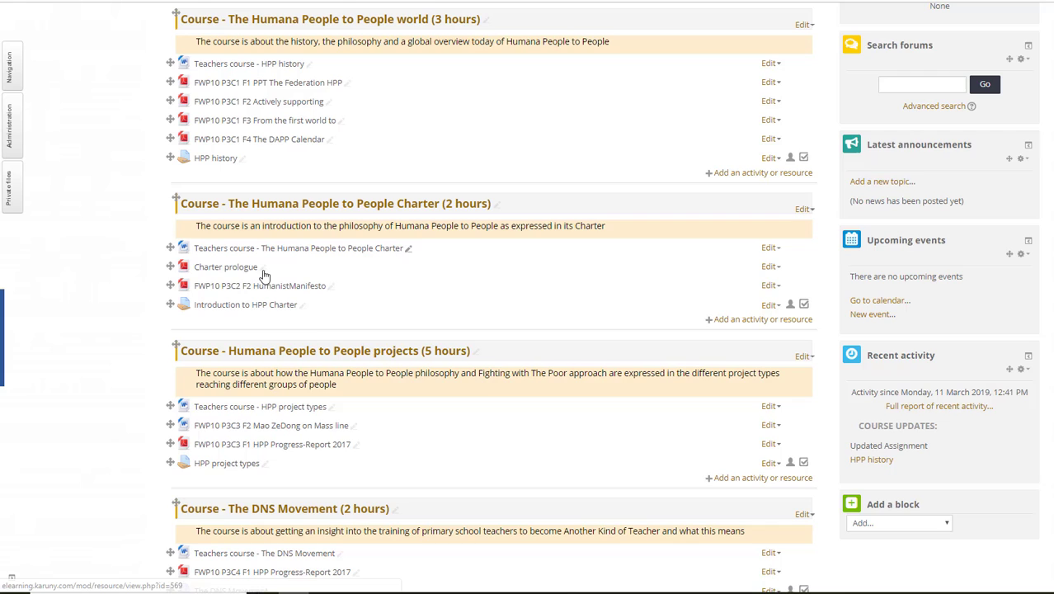
- Open the Grades overview from the Course Administrator user menu
scroll(404, 352, "up", 5)
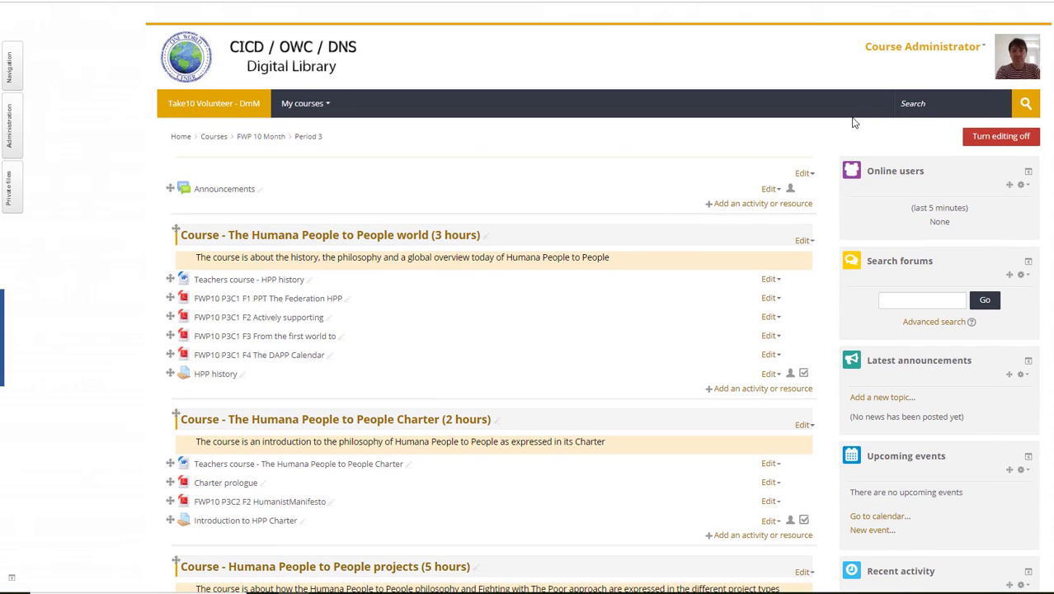
left_click(981, 48)
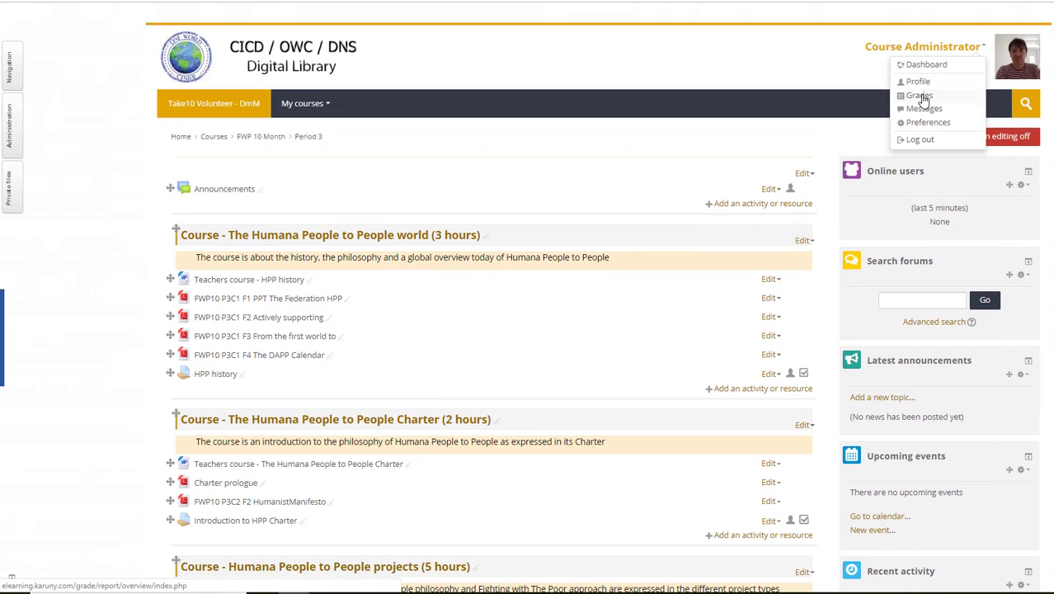
left_click(920, 95)
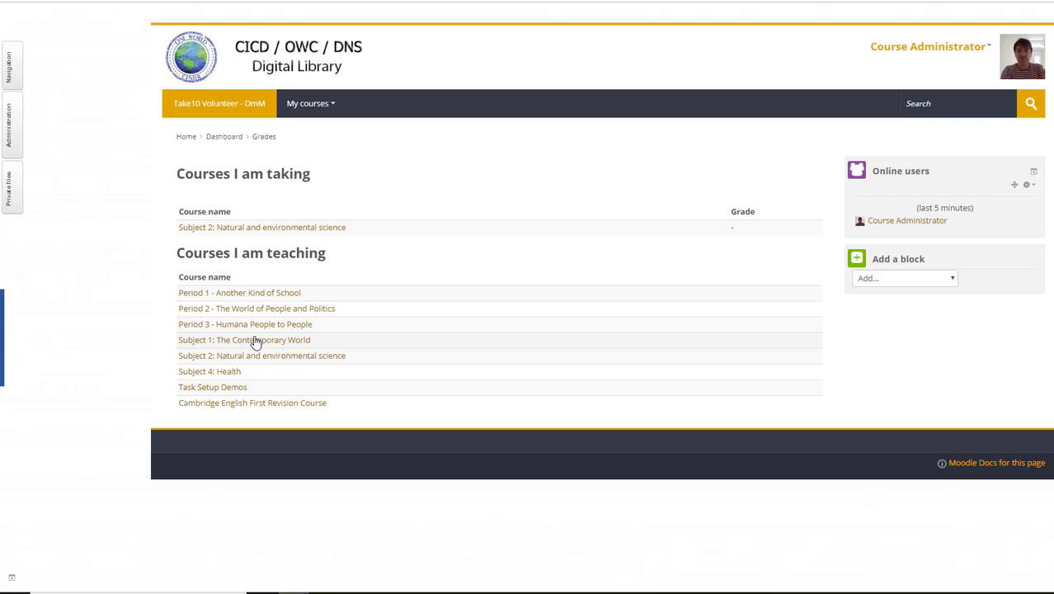
- Open the Period 3 grader report and scroll across its Studies, Courses and Experience columns
left_click(199, 327)
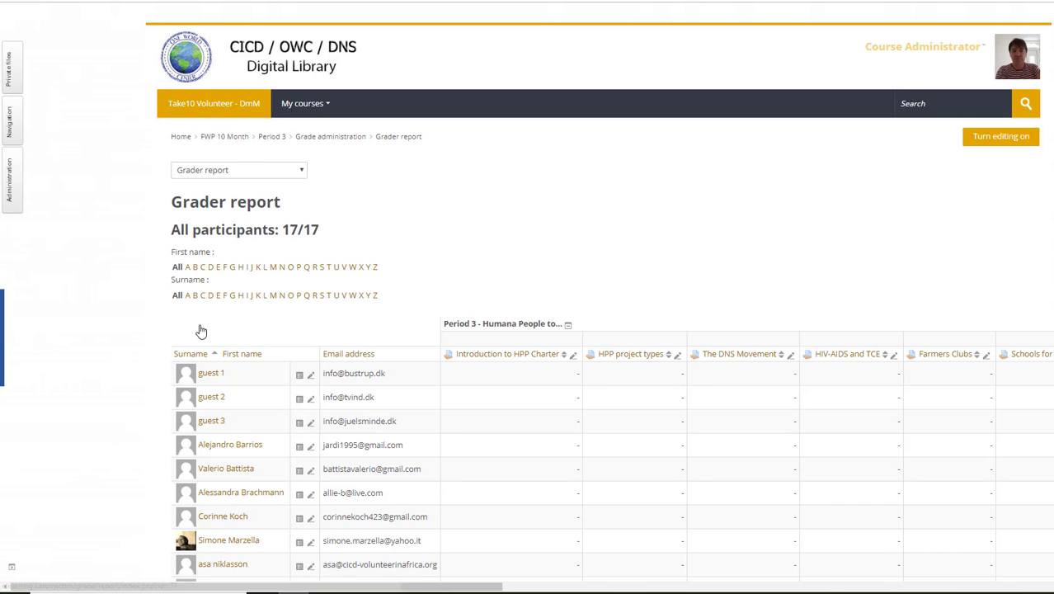
scroll(499, 554, "down", 1)
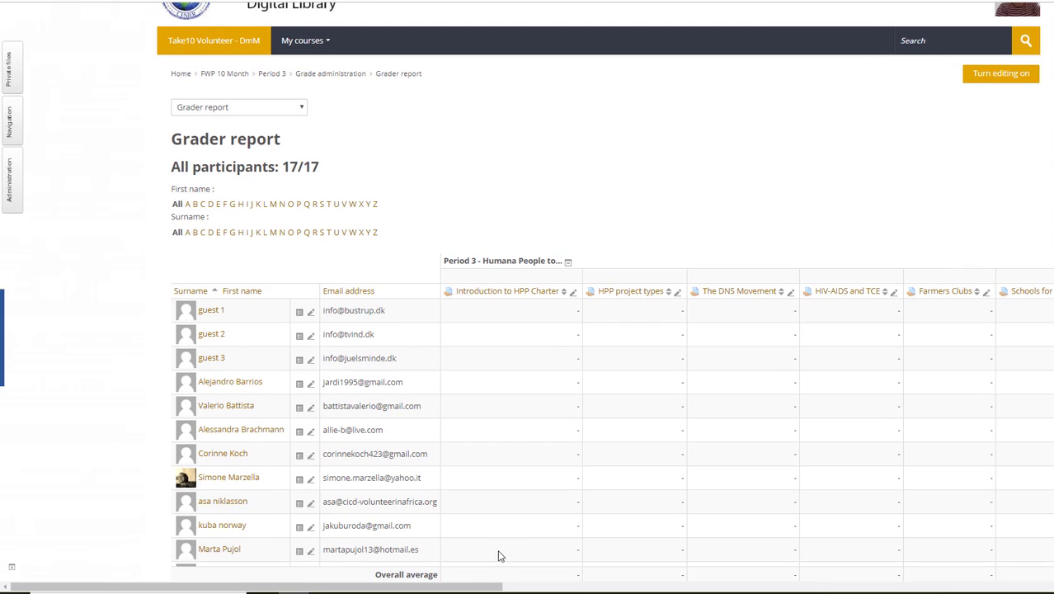
left_click_drag(453, 590, 1052, 569)
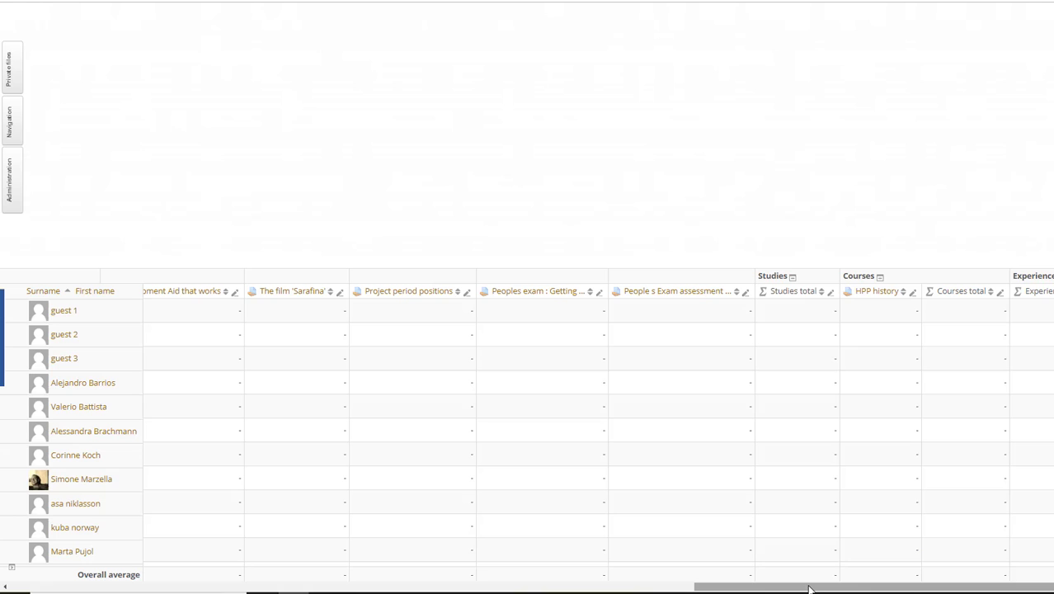
left_click_drag(809, 588, 140, 587)
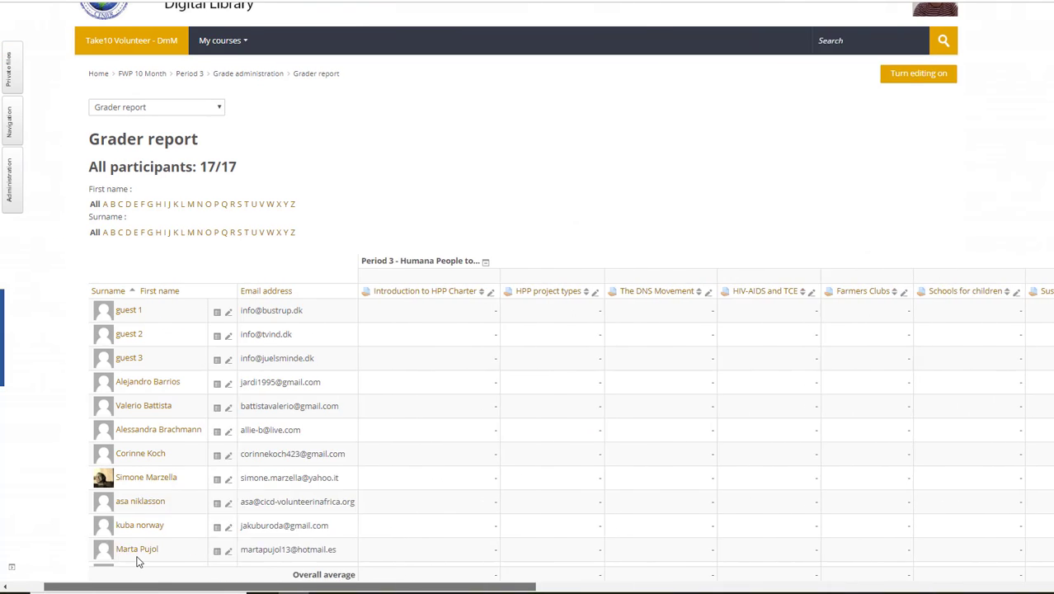